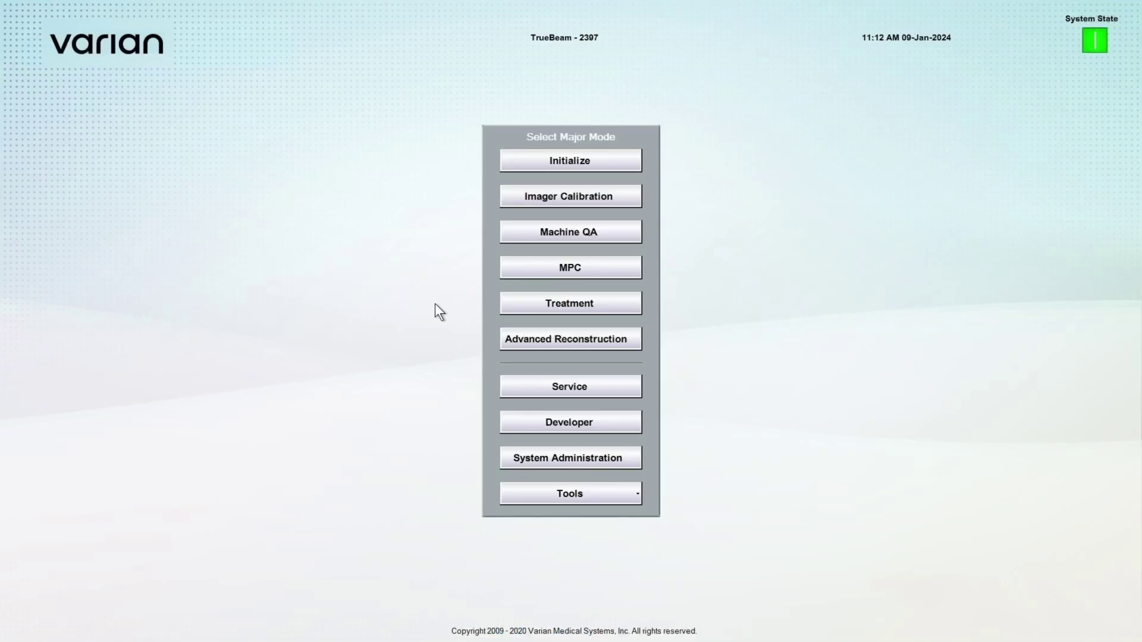
Log in to Service mode with the service credentials and continue past the startup warnings.
click(516, 384)
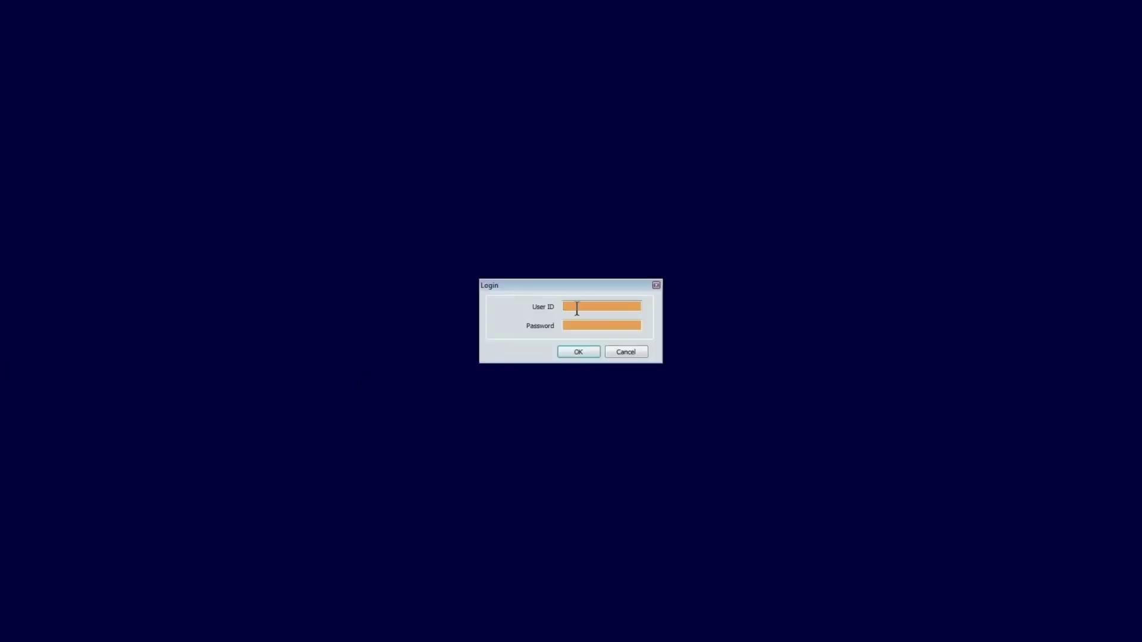
text(jalalb)
key(Tab)
text(******)
key(Return)
click(581, 391)
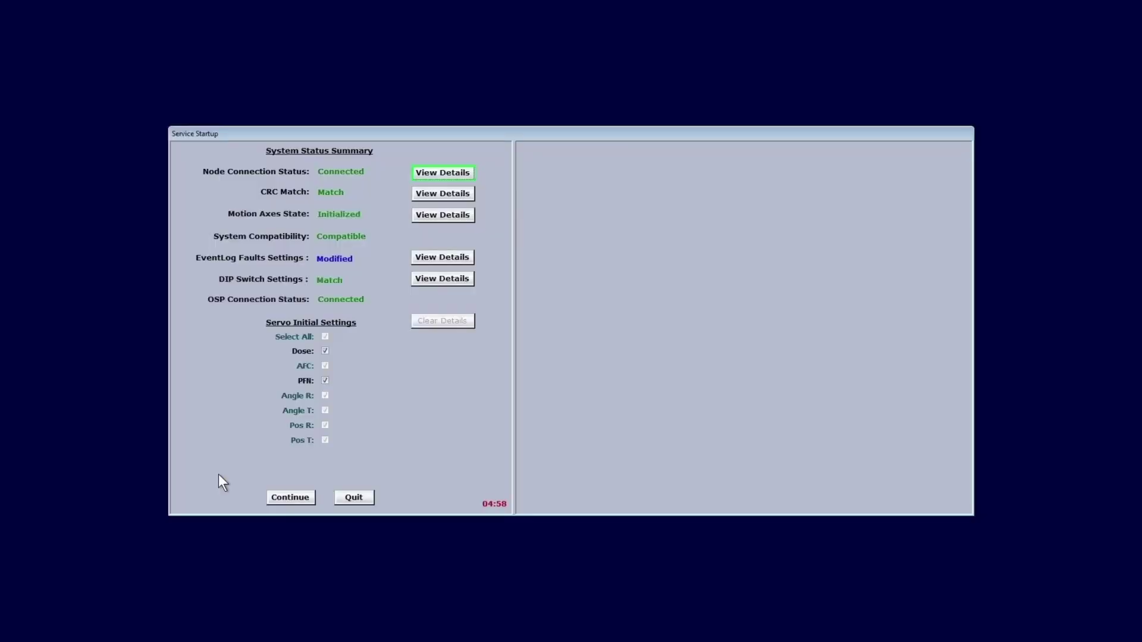
click(275, 496)
click(644, 375)
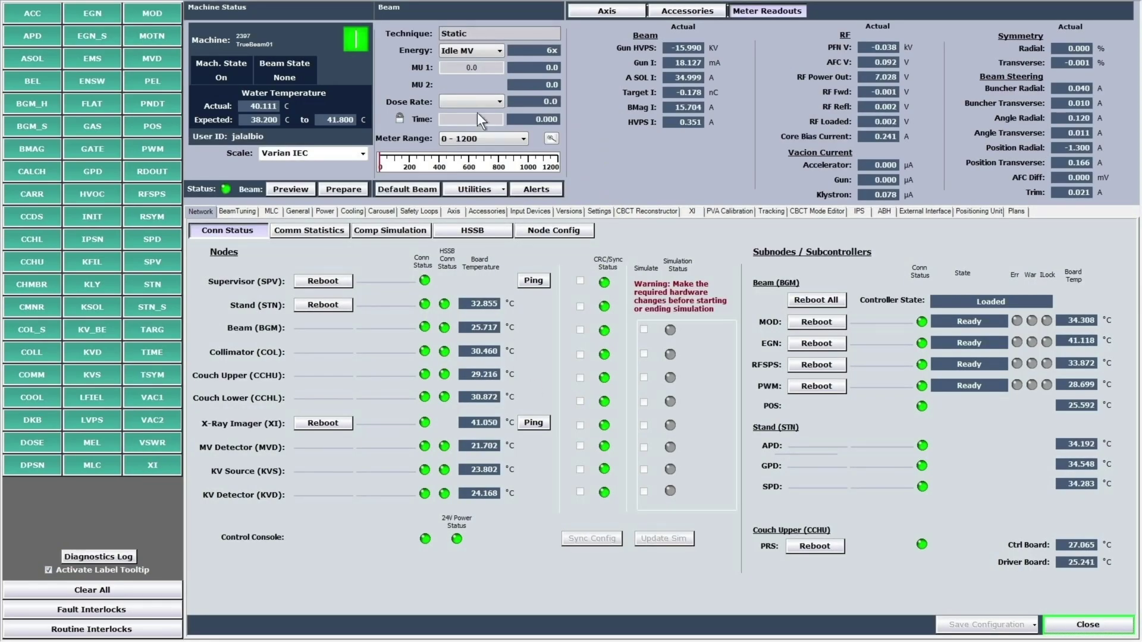
Set the beam energy to 6x and the dose rate to 600.
click(482, 51)
click(473, 89)
click(492, 102)
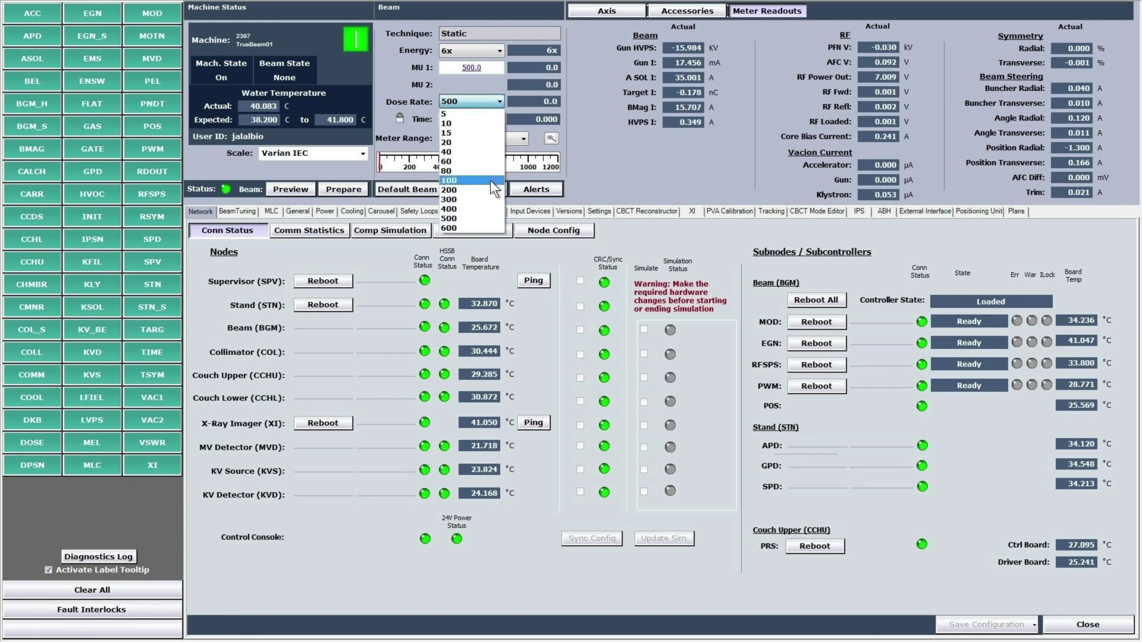
click(476, 225)
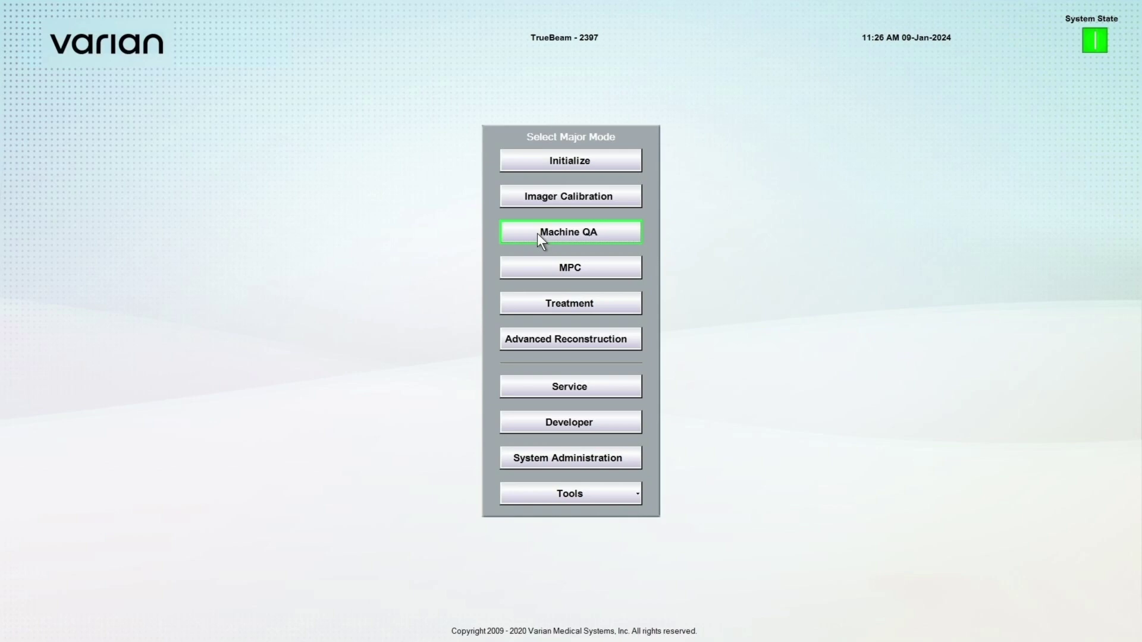
Switch to Machine QA mode and log in with the user's credentials.
click(538, 233)
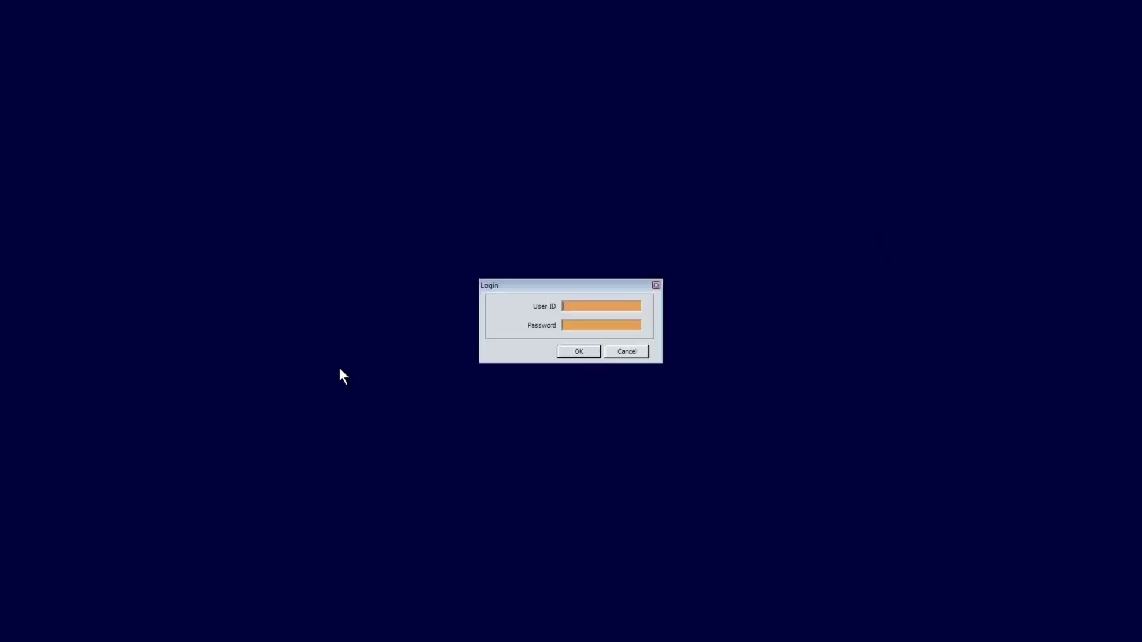
click(567, 305)
text(jalalbio*******)
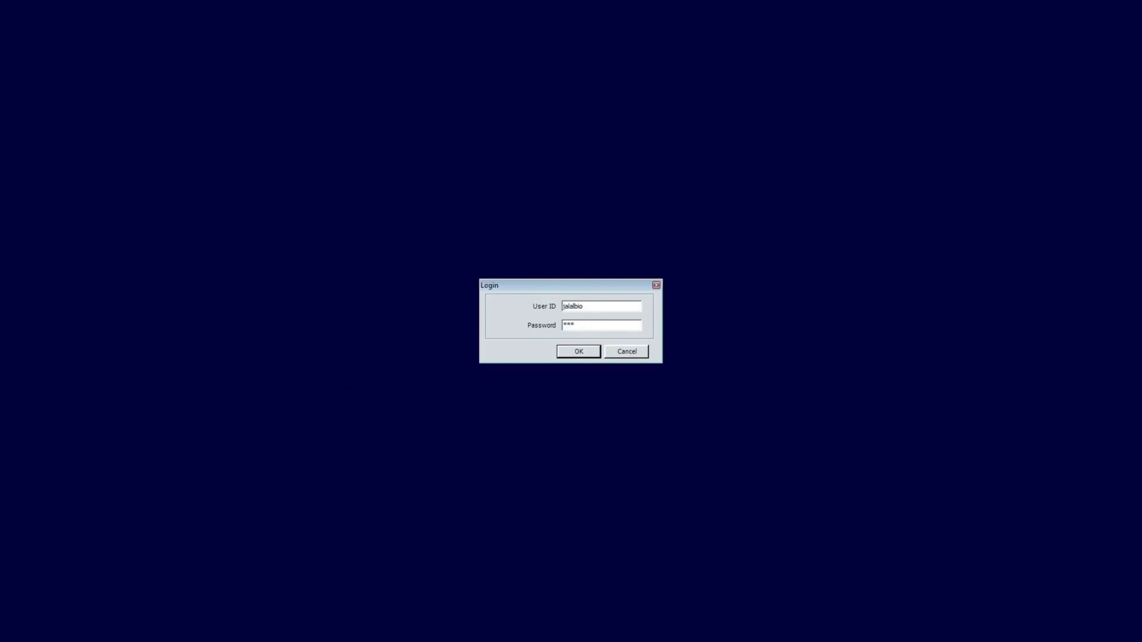
key(Return)
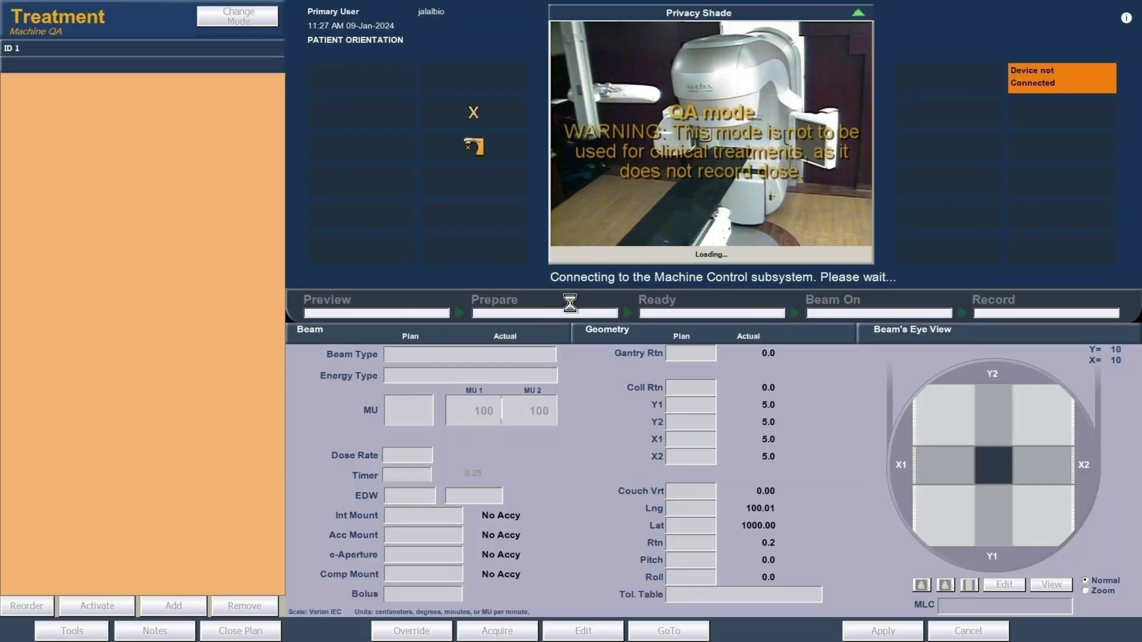
Open the 6X_DLG_STD120.dcm plan from the DLG corrected folder.
double_click(511, 324)
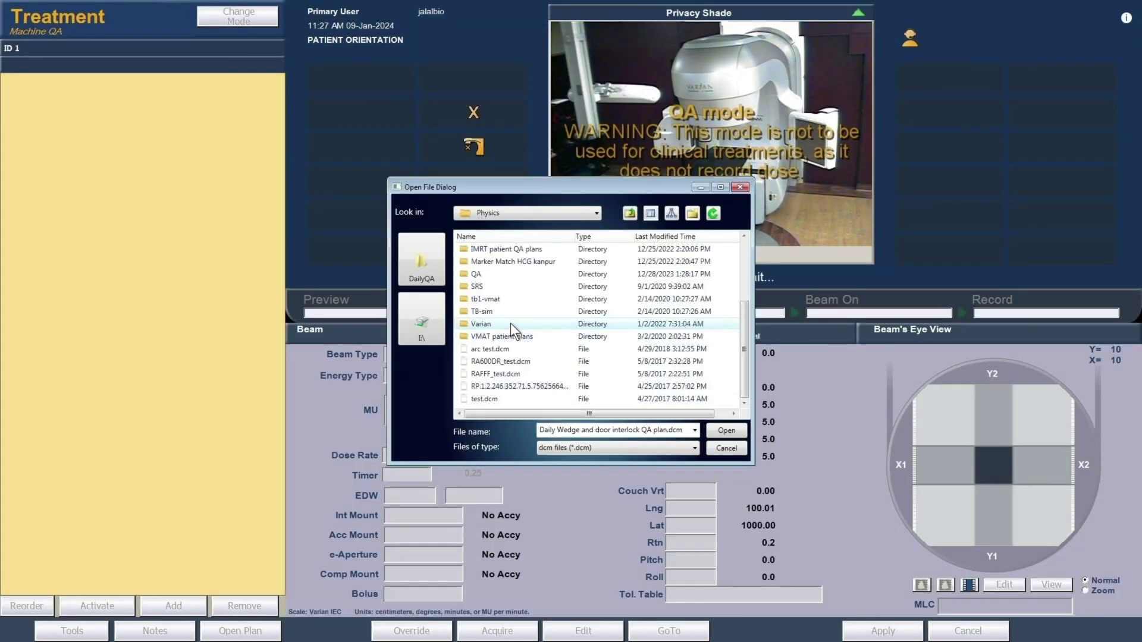
scroll(517, 311, up, 1)
double_click(503, 262)
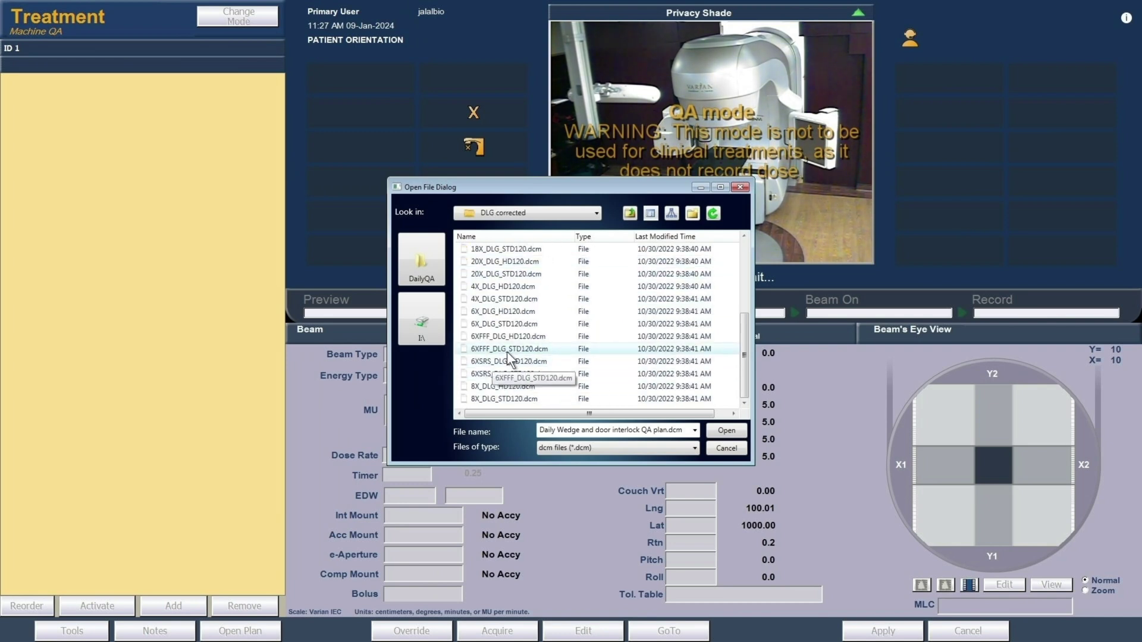
click(522, 326)
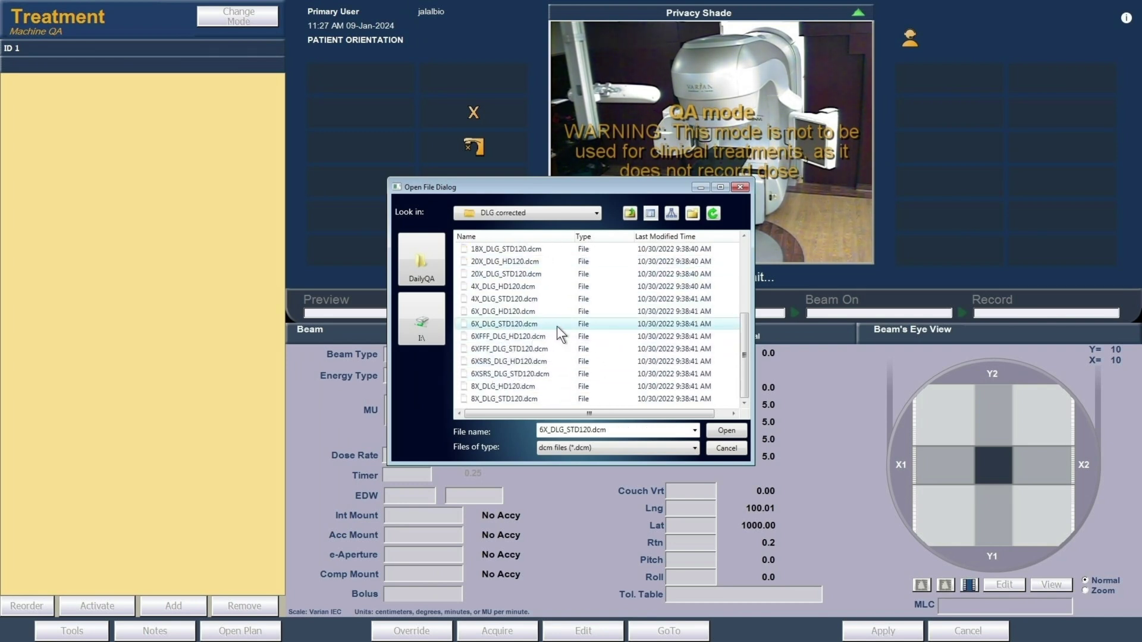
click(734, 429)
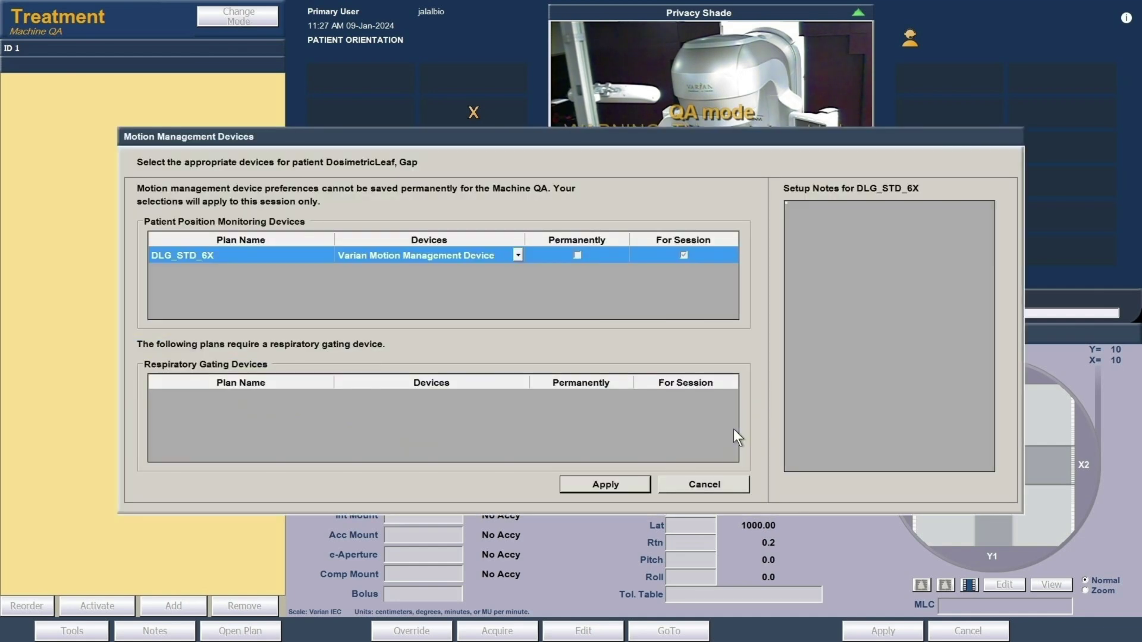
Accept the motion management device and authorize a Machine Override with the user's credentials.
click(589, 485)
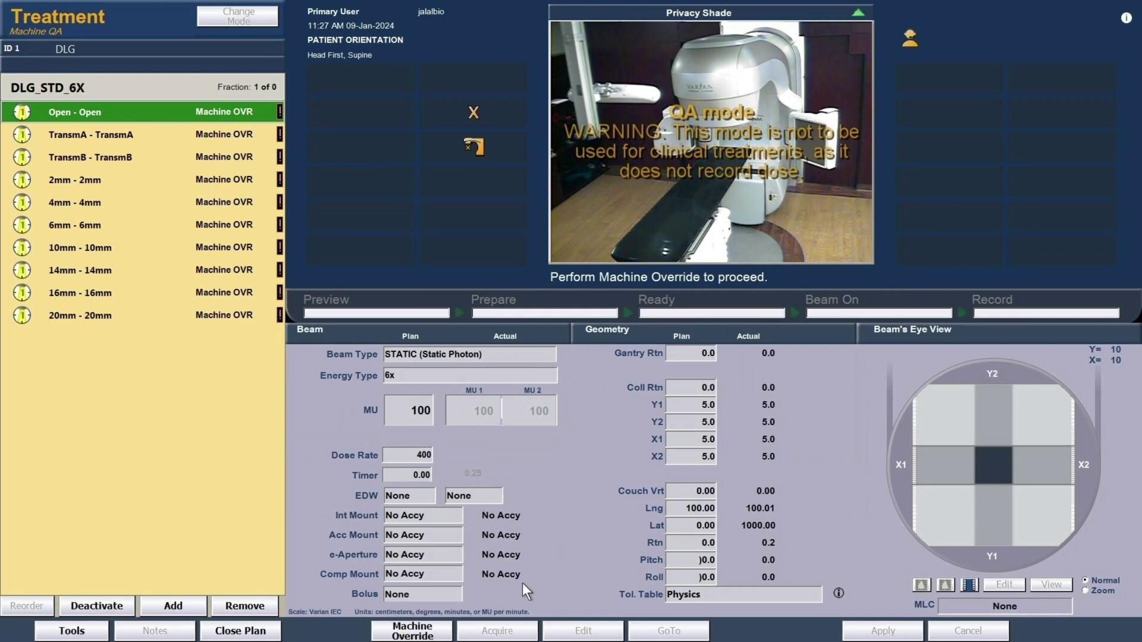
click(427, 633)
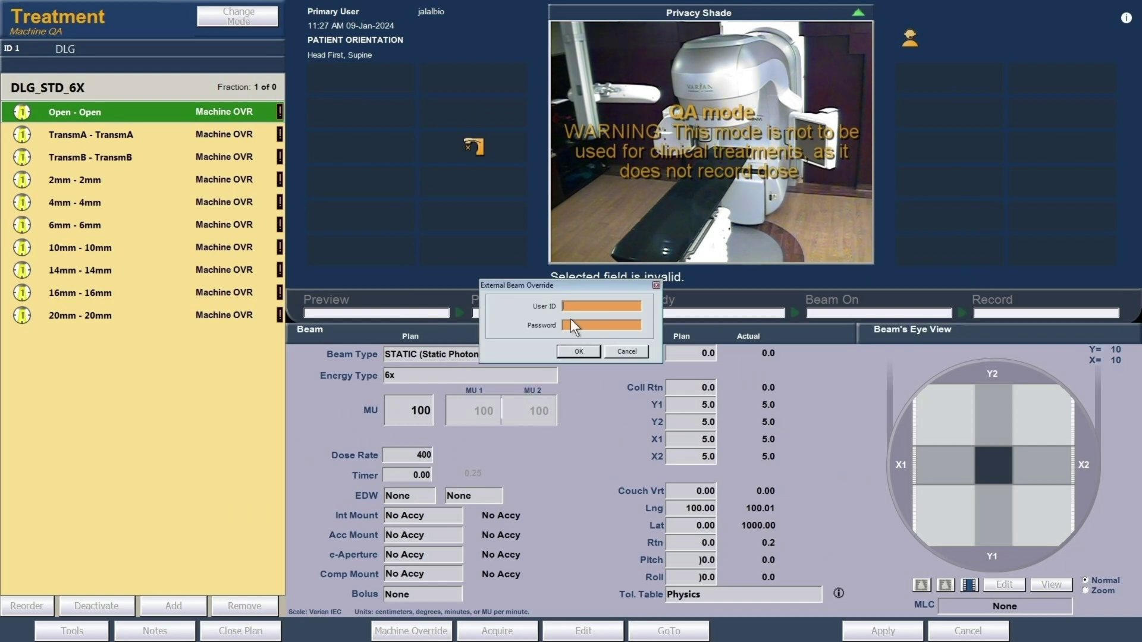
text(jalalbio)
key(Tab)
text(**********)
key(Return)
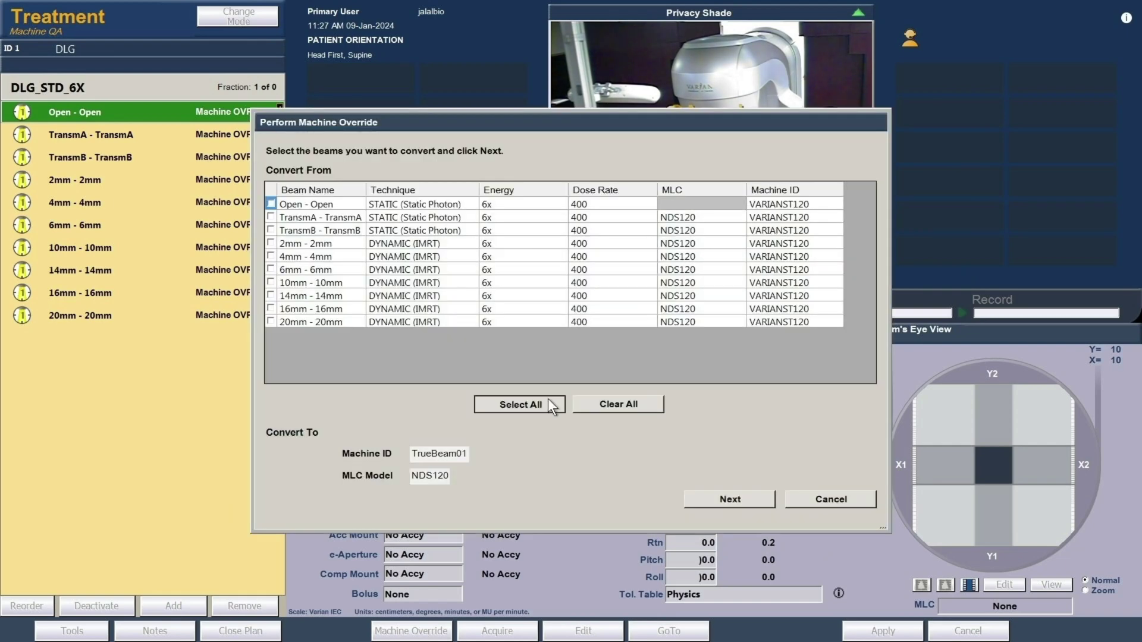
Convert all ten beams to TrueBeam01 with the NDS120 MLC model.
click(725, 502)
click(727, 502)
click(795, 499)
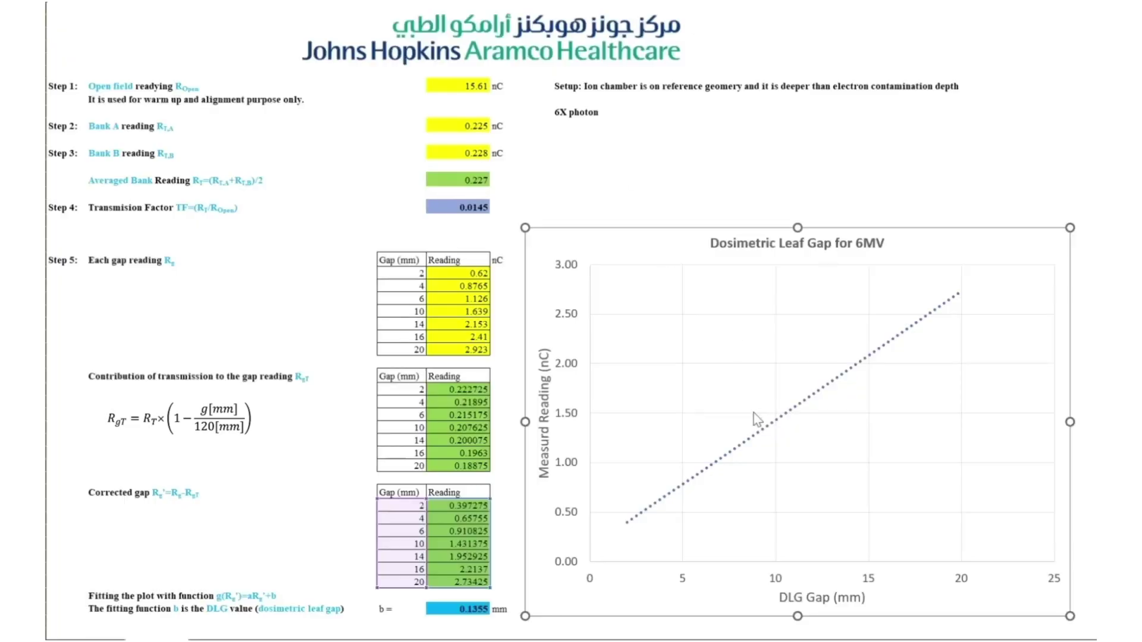
Add a linear trendline to the readings series with its equation displayed on the chart.
click(757, 433)
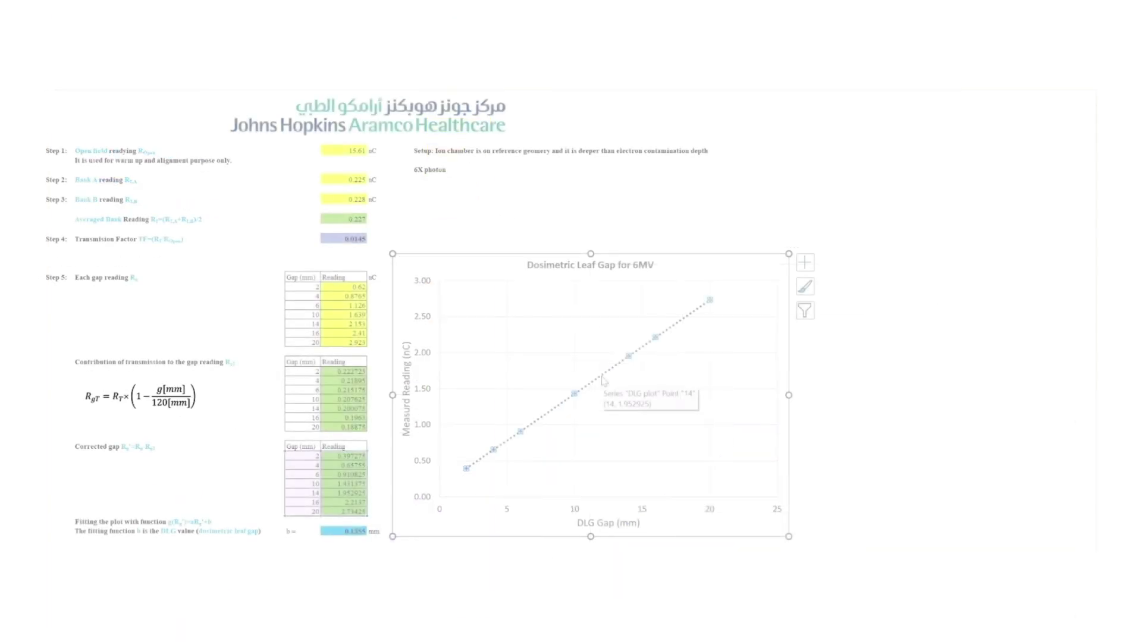
right_click(603, 374)
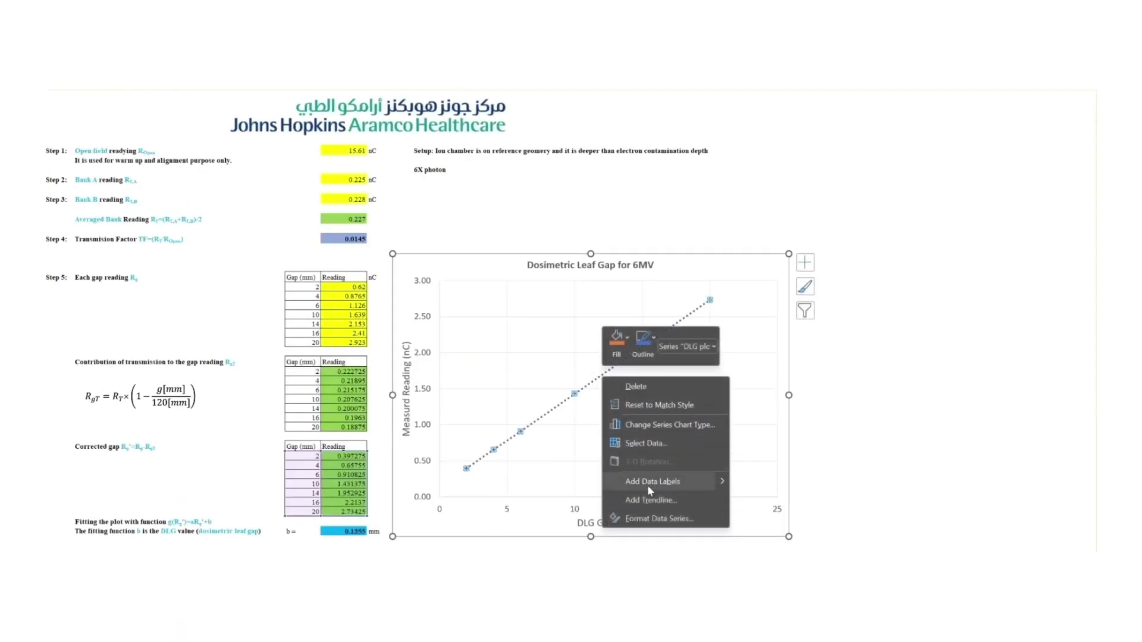
click(649, 499)
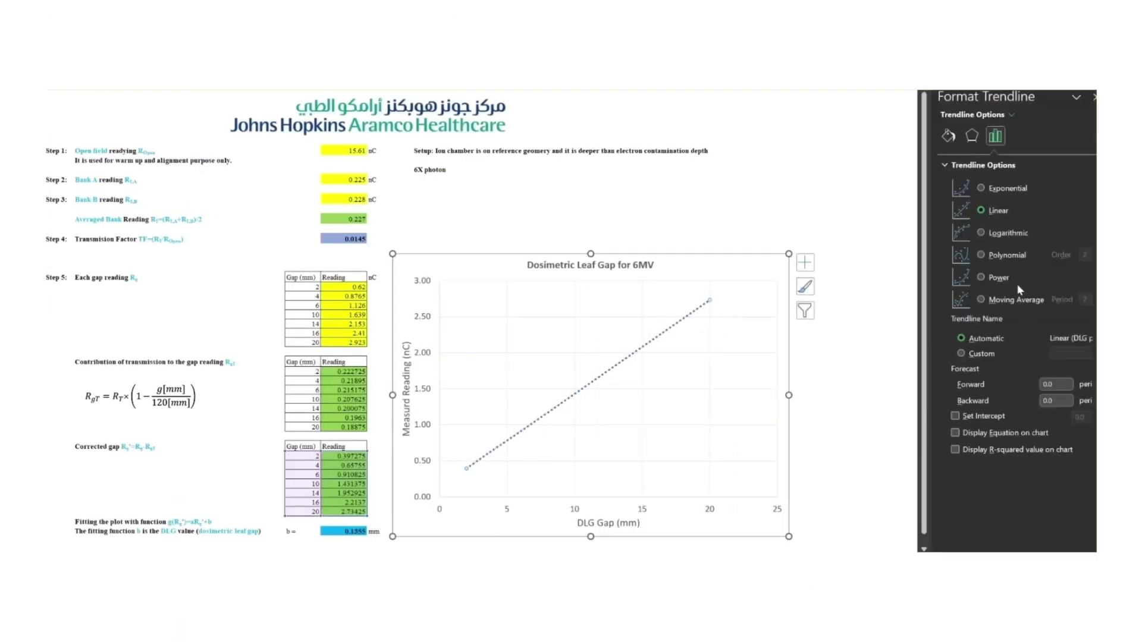
click(975, 434)
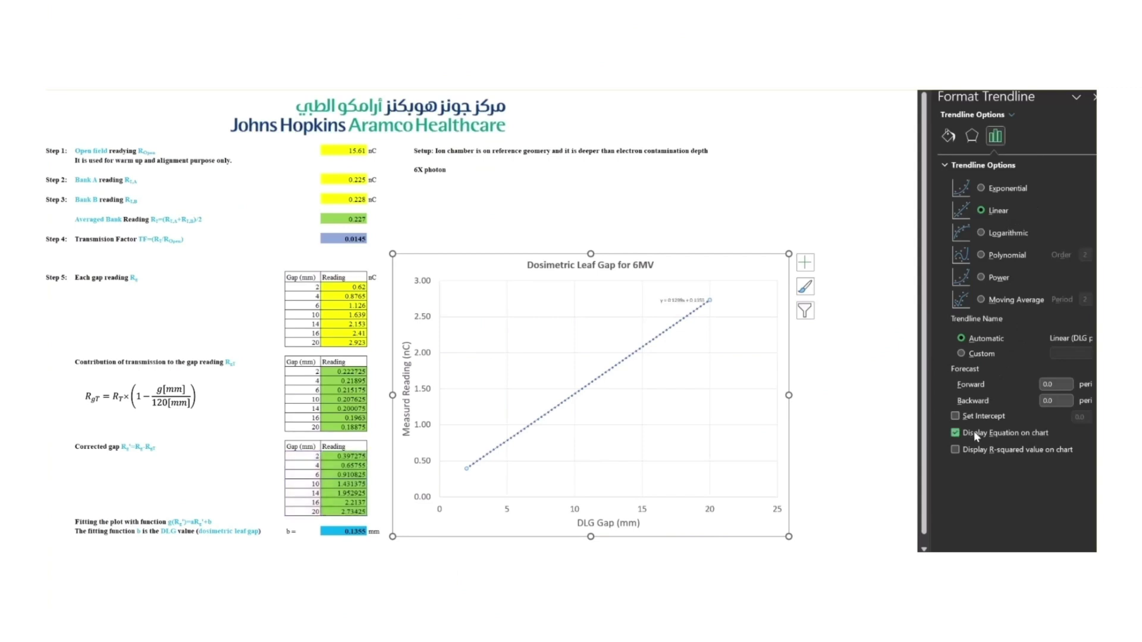
click(1093, 97)
Enlarge the trendline equation label and move it down and left on the chart.
click(684, 301)
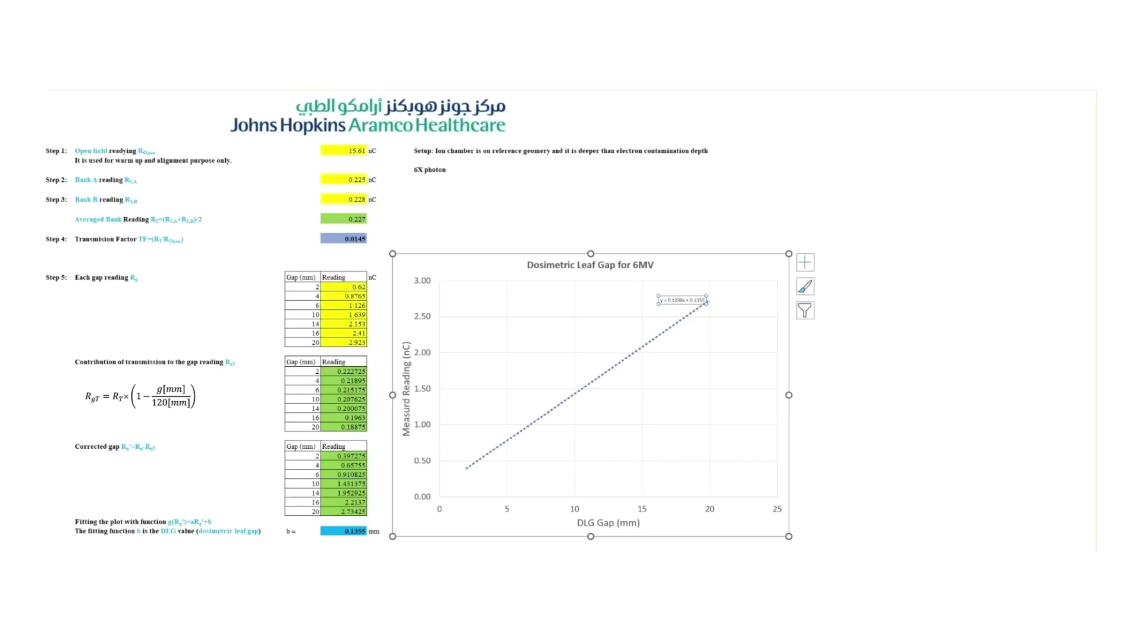
key(Return)
drag(634, 309, 584, 315)
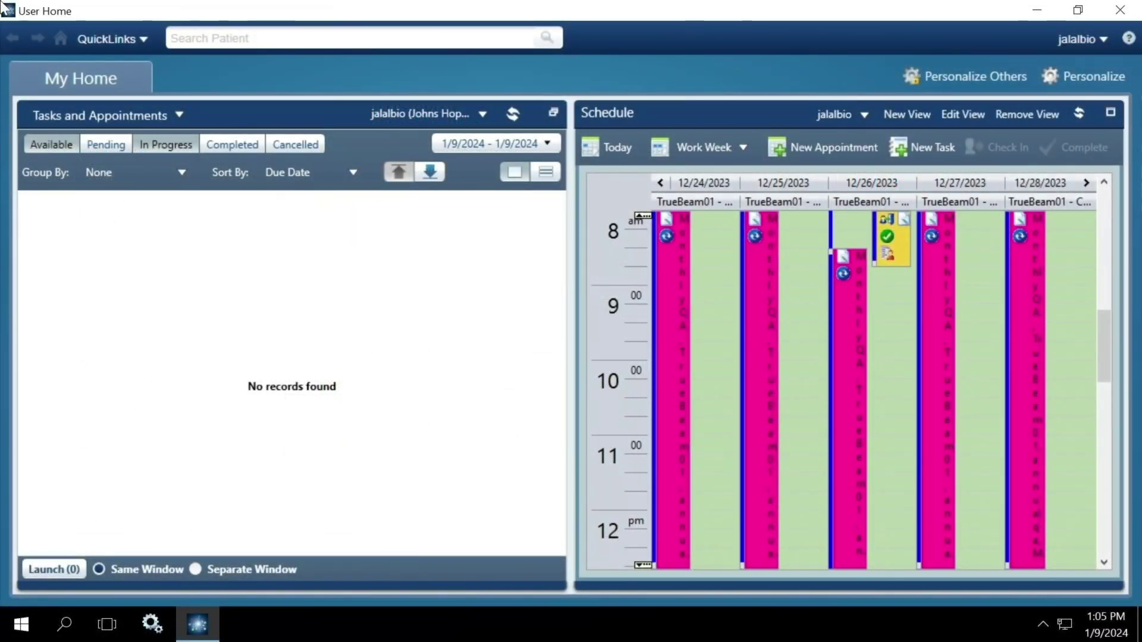
Go to QuickLinks > RT Administration and show TrueBeam02's MLC properties under Radiation and Imaging Devices.
click(136, 42)
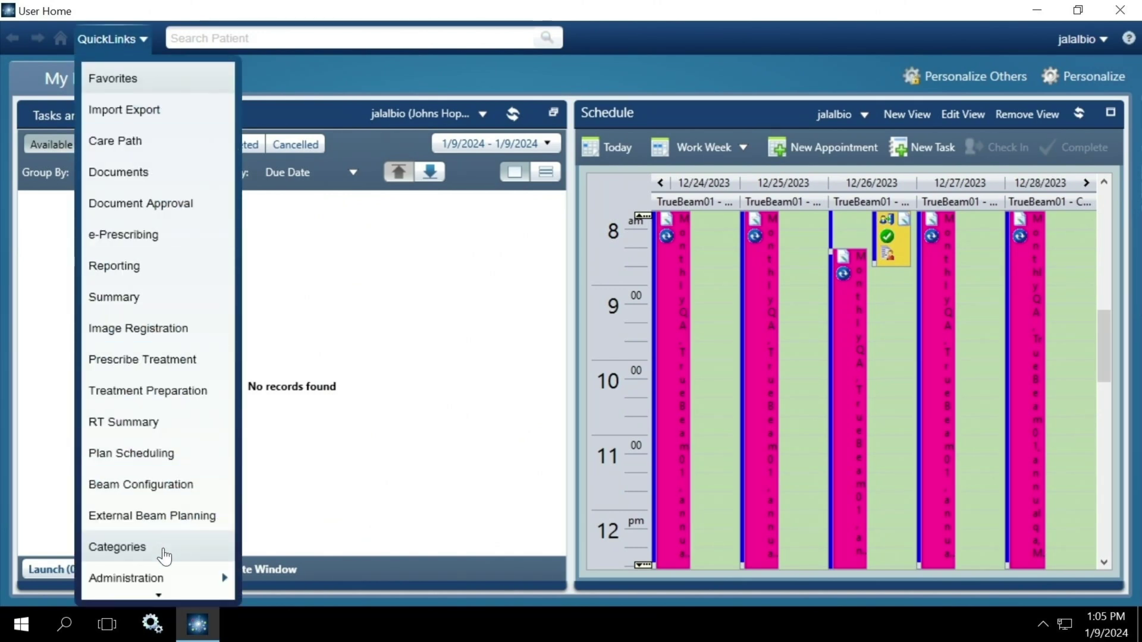
mouse_move(161, 588)
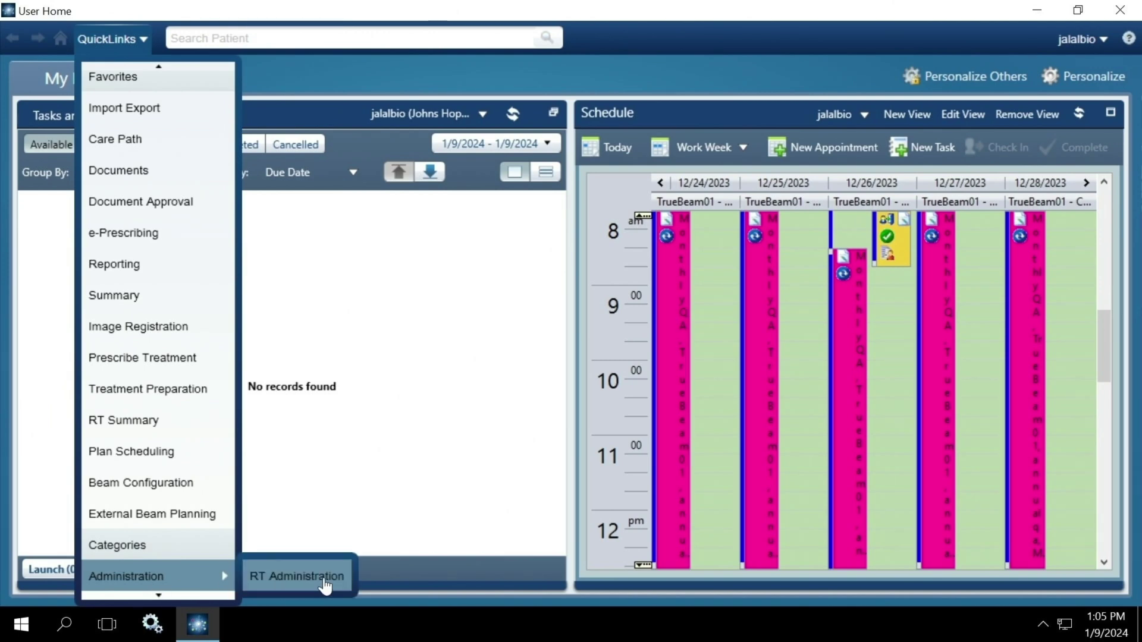
click(323, 577)
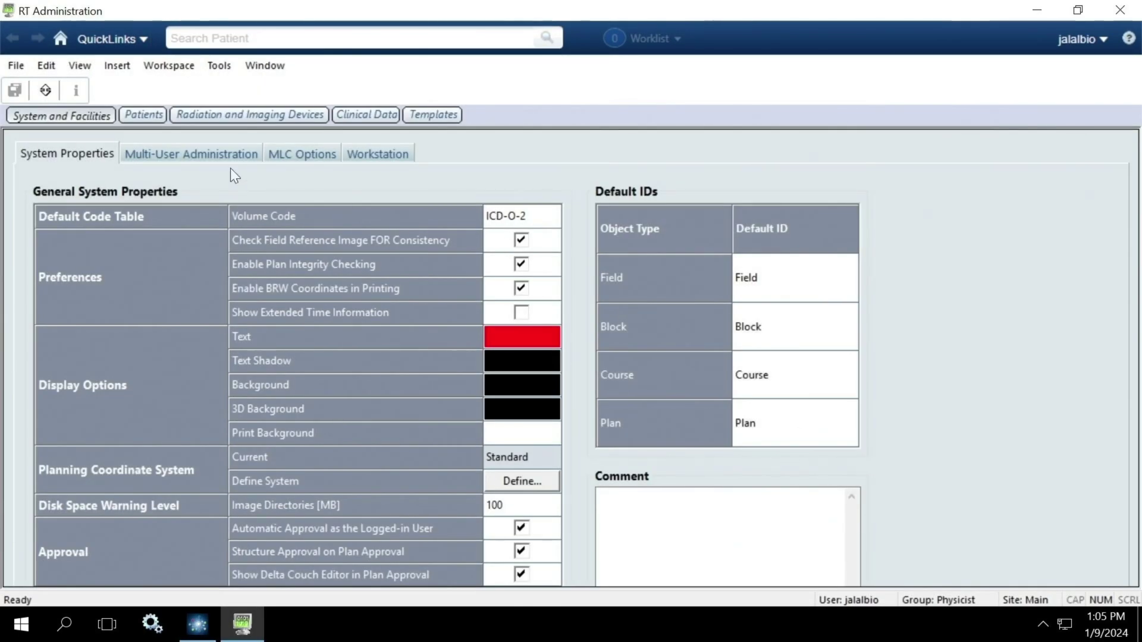
click(249, 117)
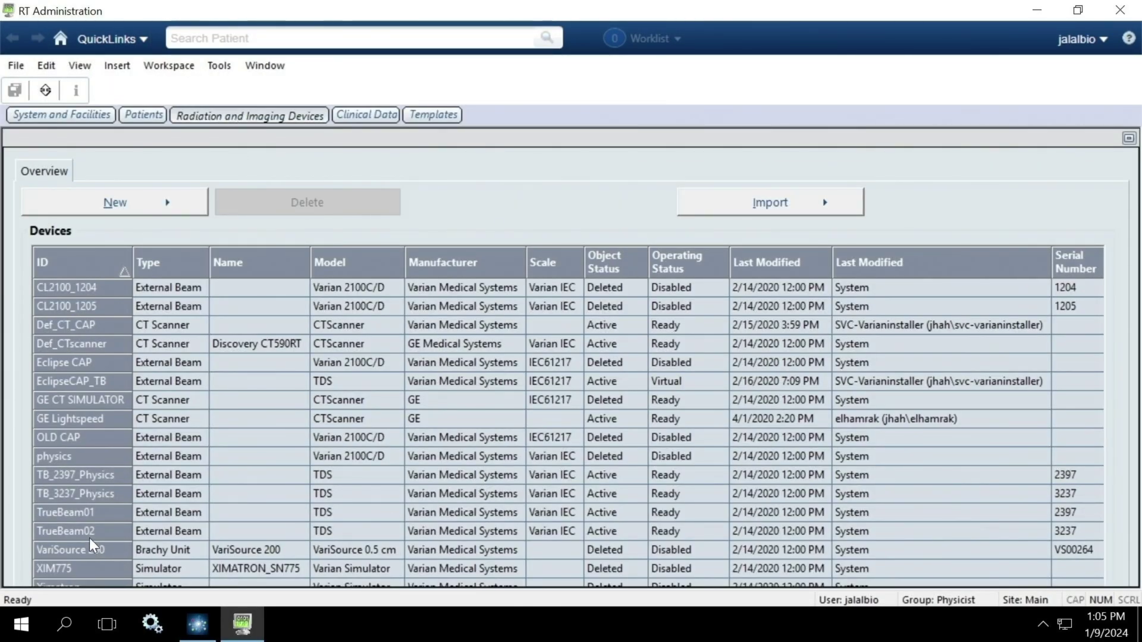
click(151, 529)
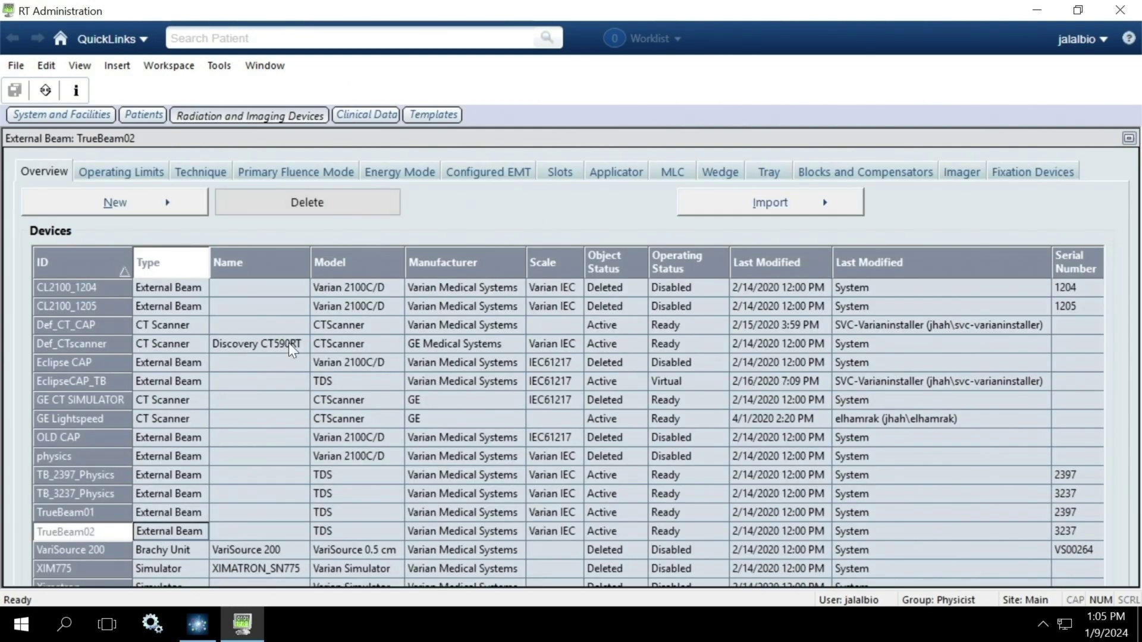
click(680, 171)
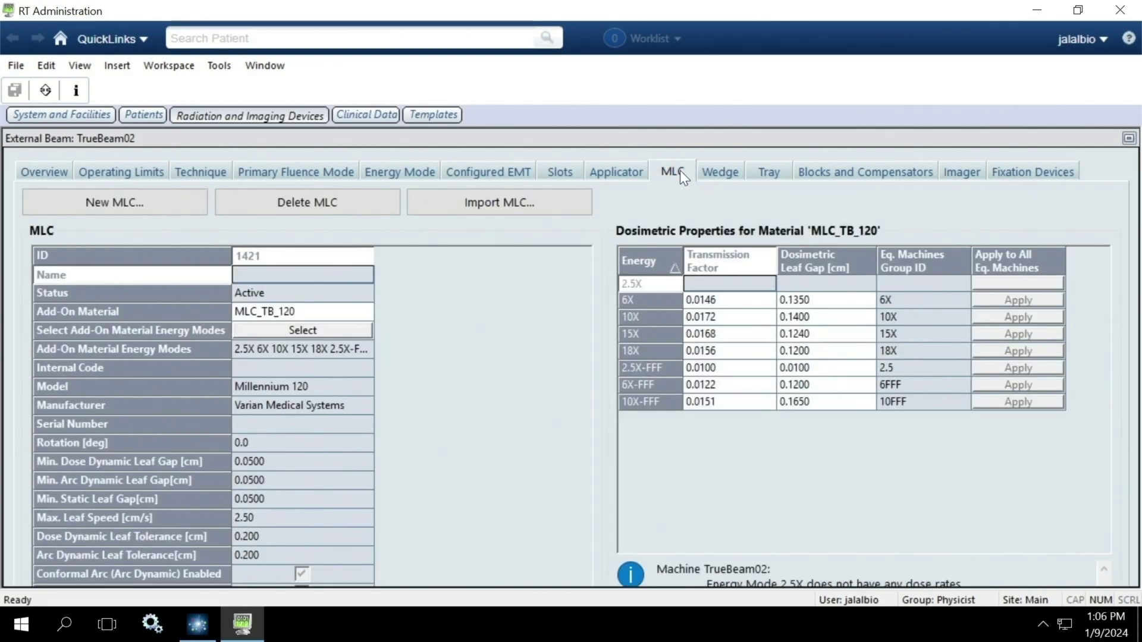
Confirm 6X transmission factor 0.0146 and dosimetric leaf gap 0.1350, then File > Save All.
click(720, 301)
click(732, 308)
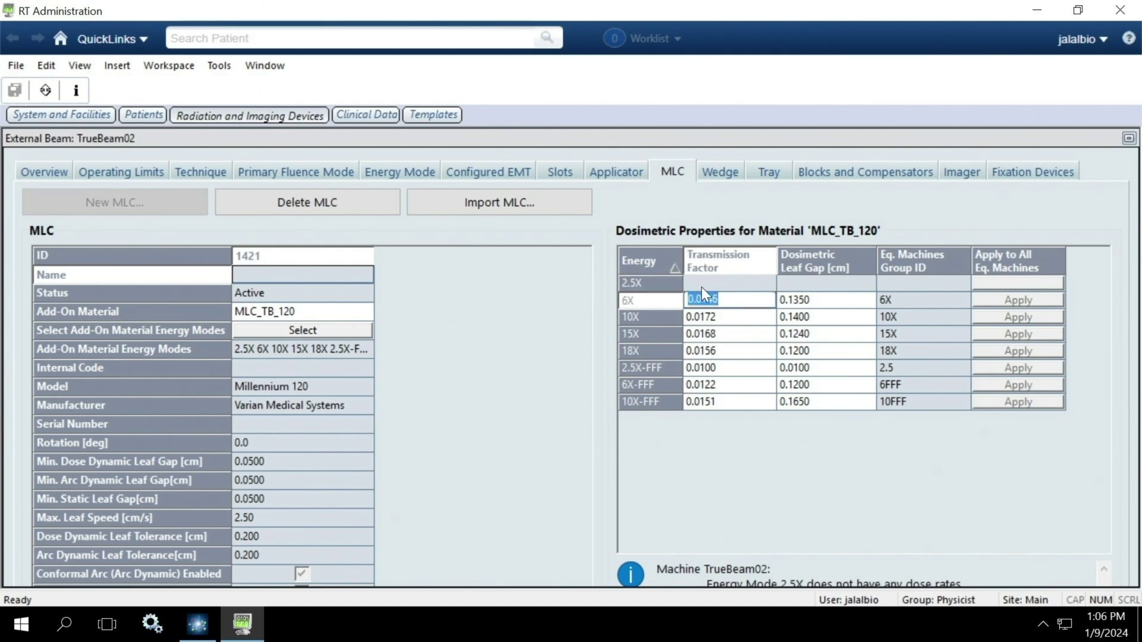
click(825, 305)
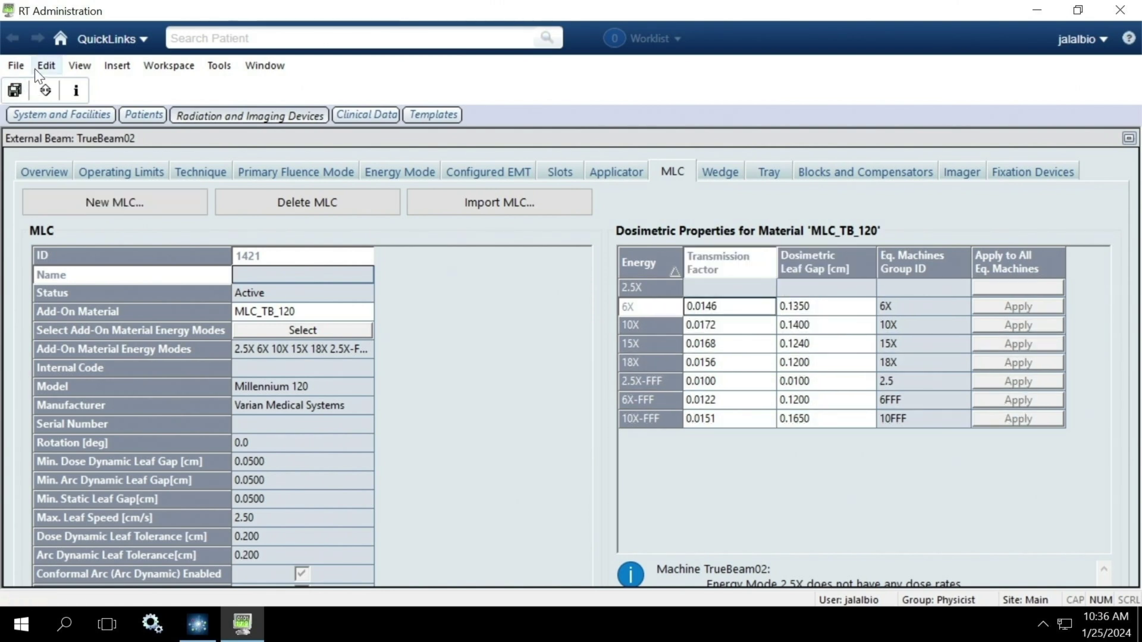
click(18, 65)
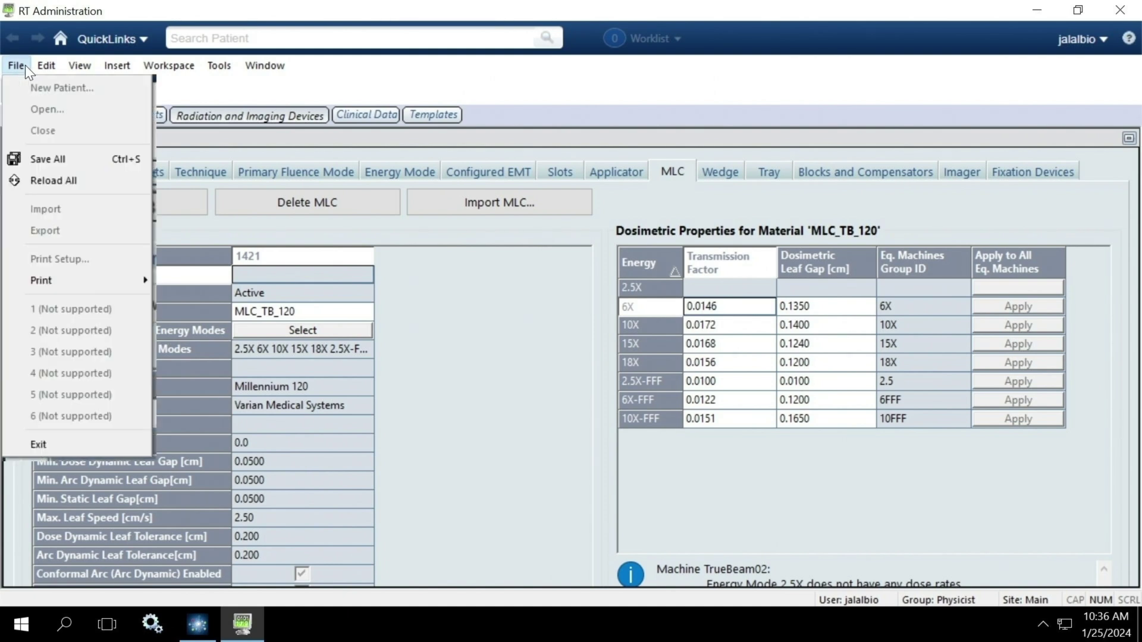
click(34, 158)
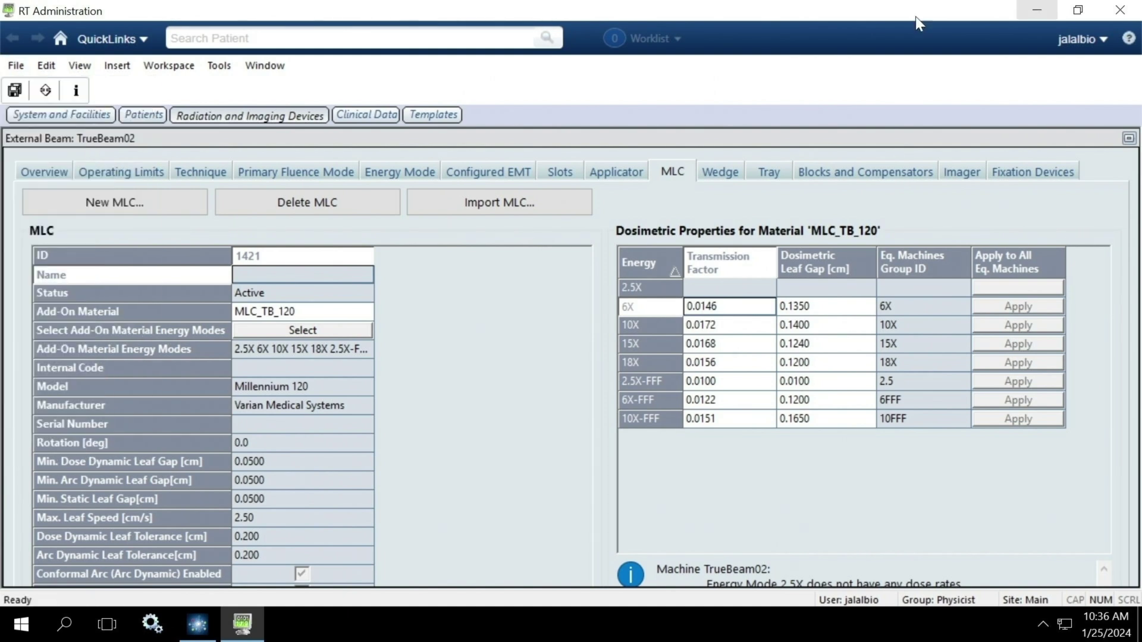
click(16, 66)
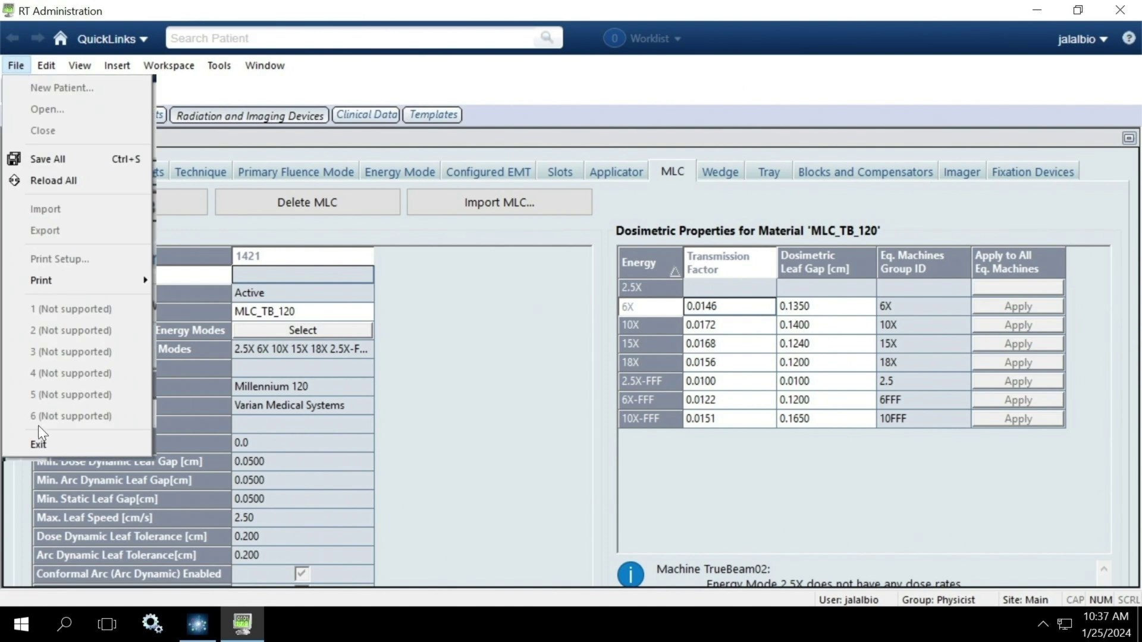